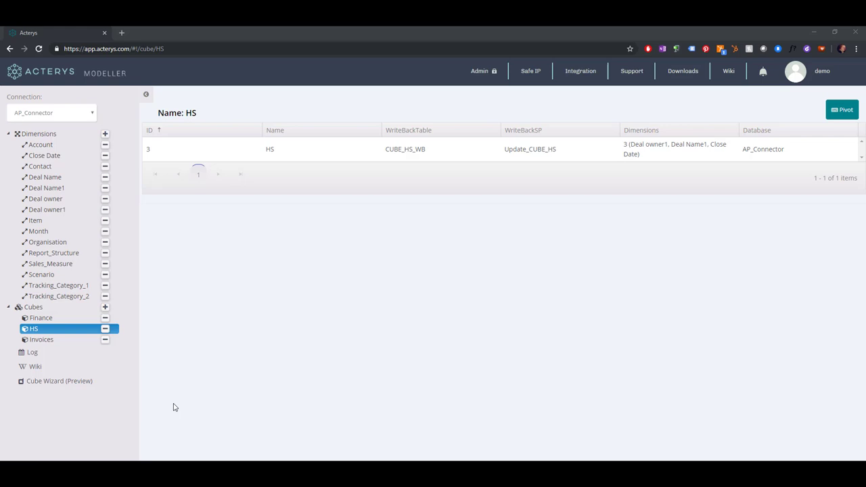
Open the Cube Wizard (Preview) from the left sidebar
left_click(76, 383)
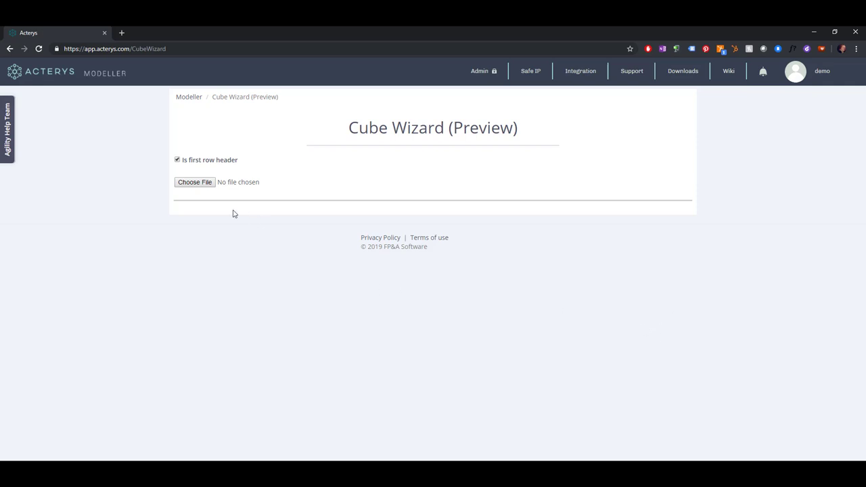
Load hubspot Demo import.xlsx from the Sample Data Sets folder into the Cube Wizard
left_click(201, 186)
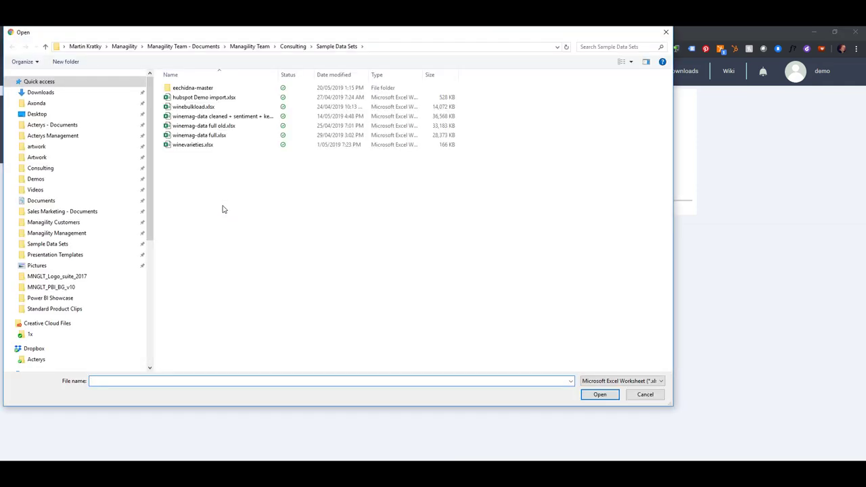
double_click(211, 98)
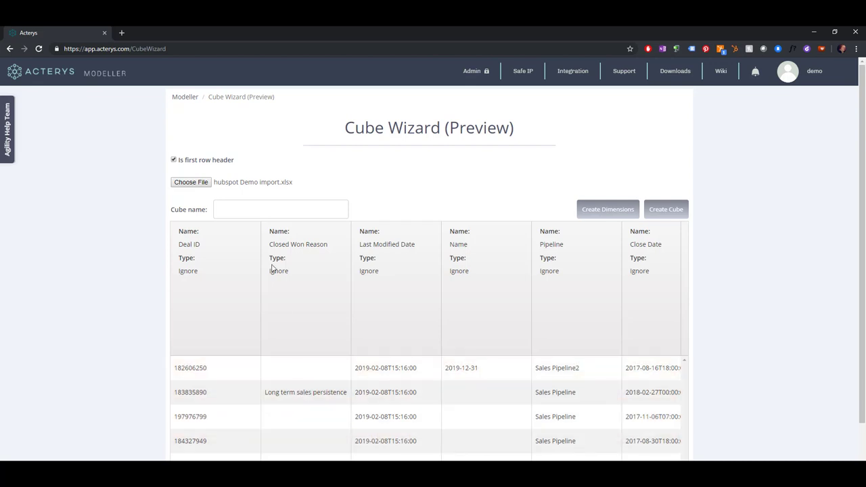
Enter 'Hubspot' as the cube name
left_click(252, 212)
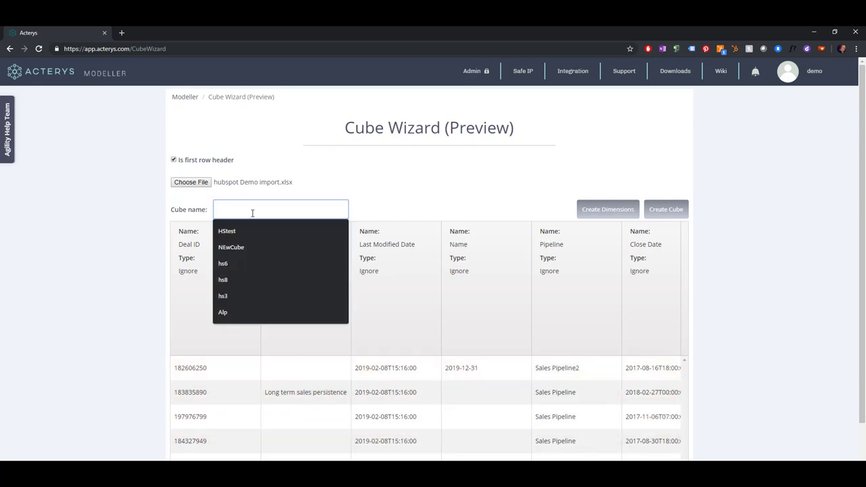
type("Hubspot")
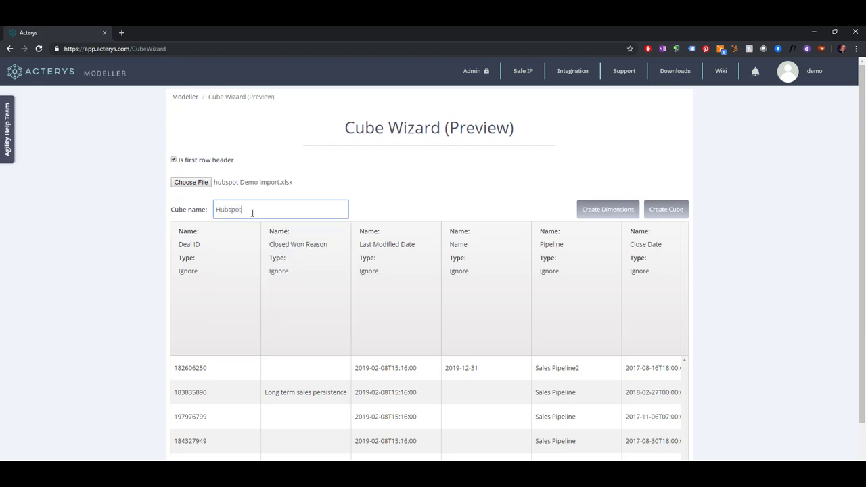
left_click(433, 213)
Make Close Date a Time column and rename it Close Date2
left_click(647, 271)
left_click(647, 276)
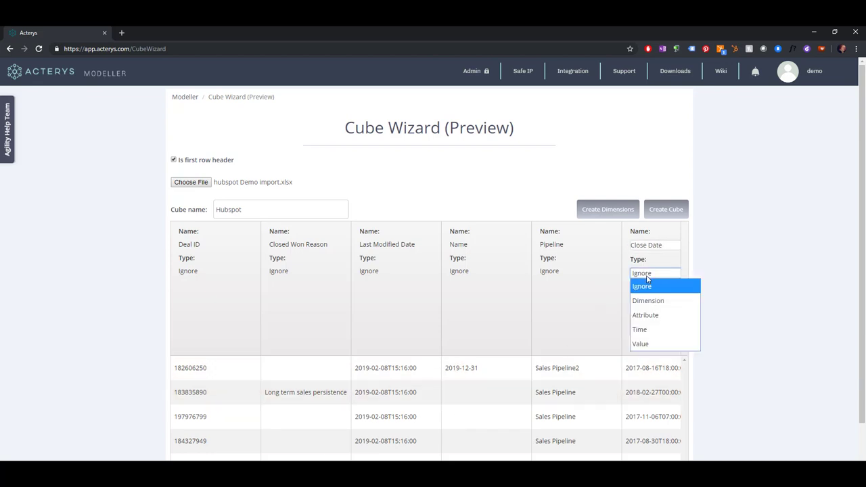
left_click(650, 330)
scroll(421, 305, "right", 5)
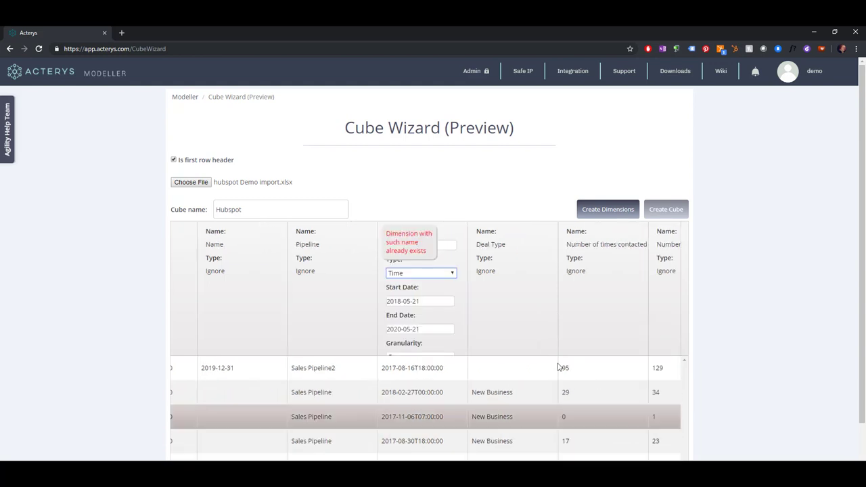
left_click(421, 248)
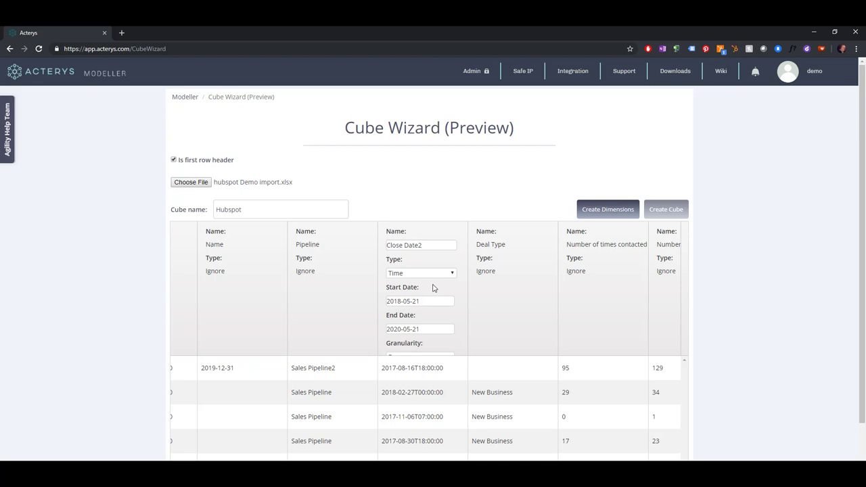
Give Close Date2 Month granularity and an end date of 2022-05-01
scroll(433, 297, "down", 1)
left_click(428, 305)
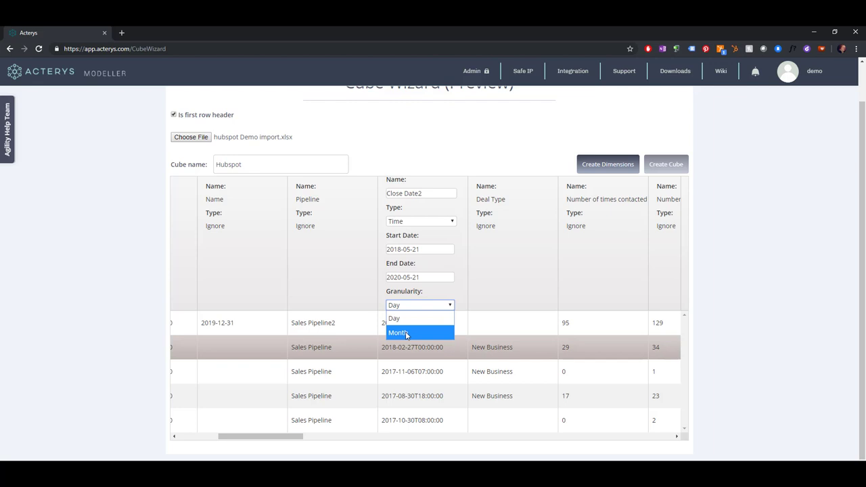
left_click(406, 334)
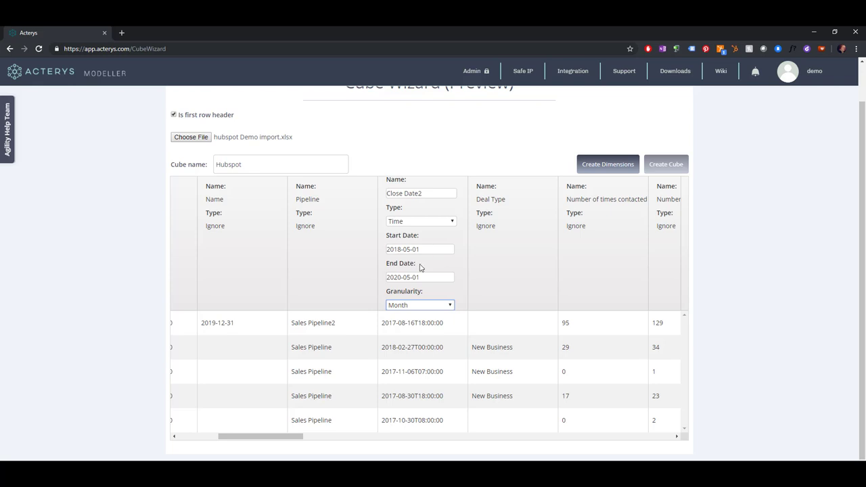
left_click(403, 278)
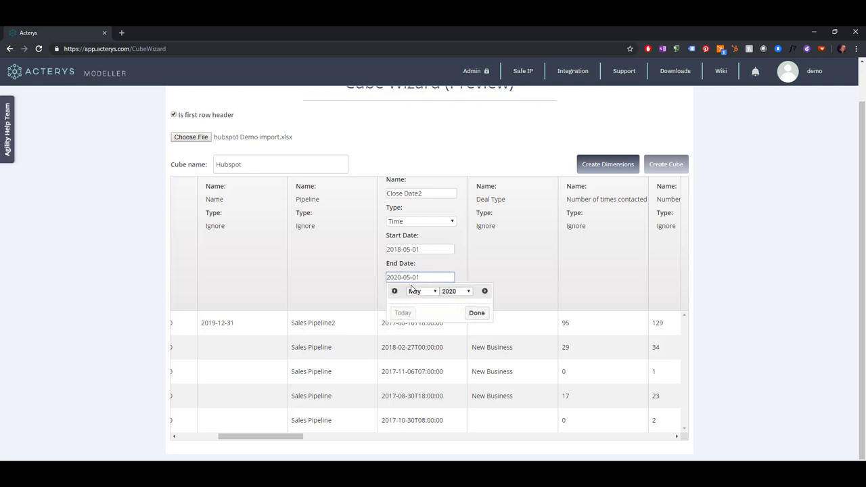
left_click(464, 291)
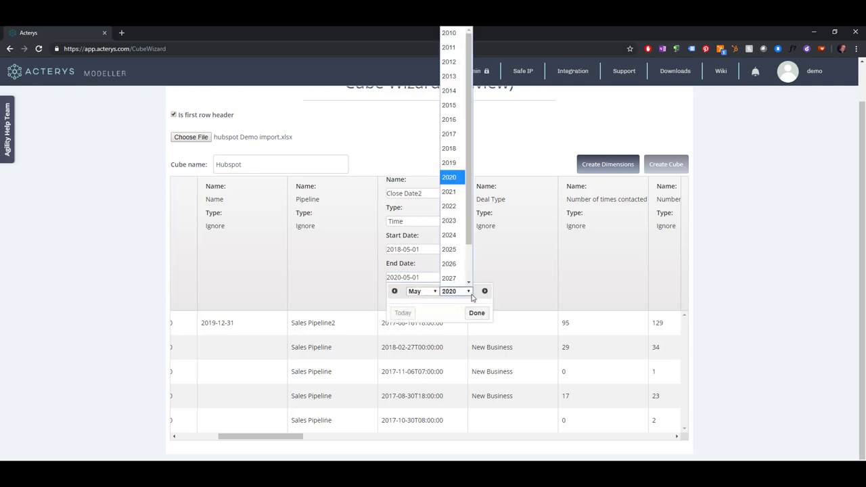
left_click(454, 204)
left_click(476, 312)
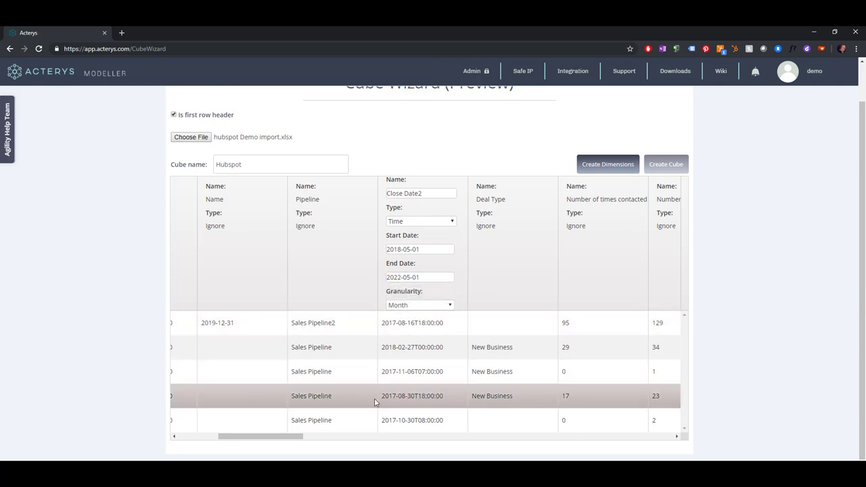
left_click(291, 436)
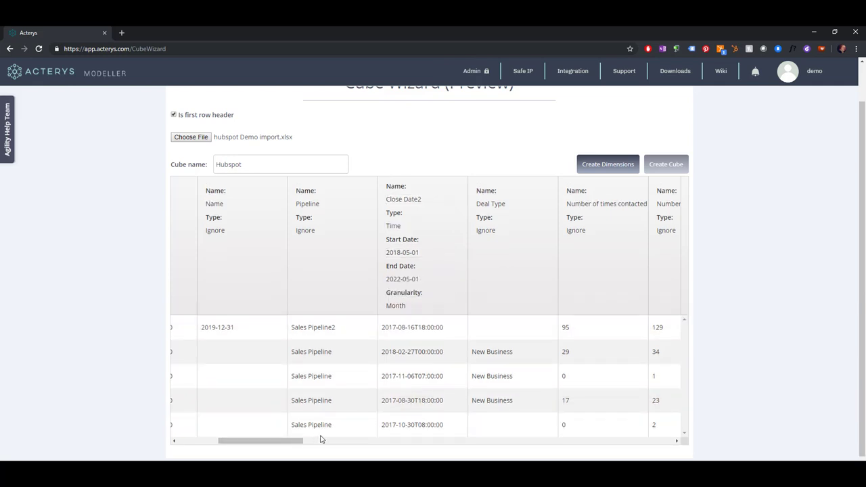
left_click_drag(296, 441, 542, 449)
Make Deal Name a Dimension column renamed Deal Name2
left_click(531, 230)
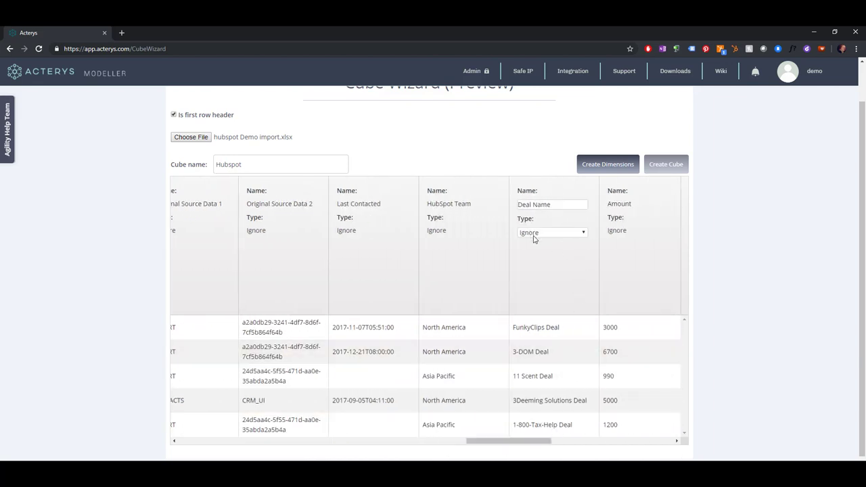
left_click(536, 234)
left_click(542, 259)
left_click(557, 204)
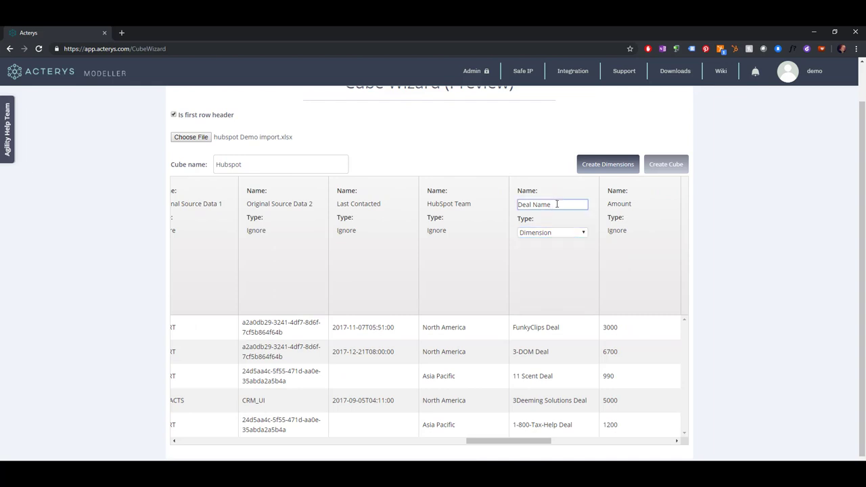
left_click(554, 285)
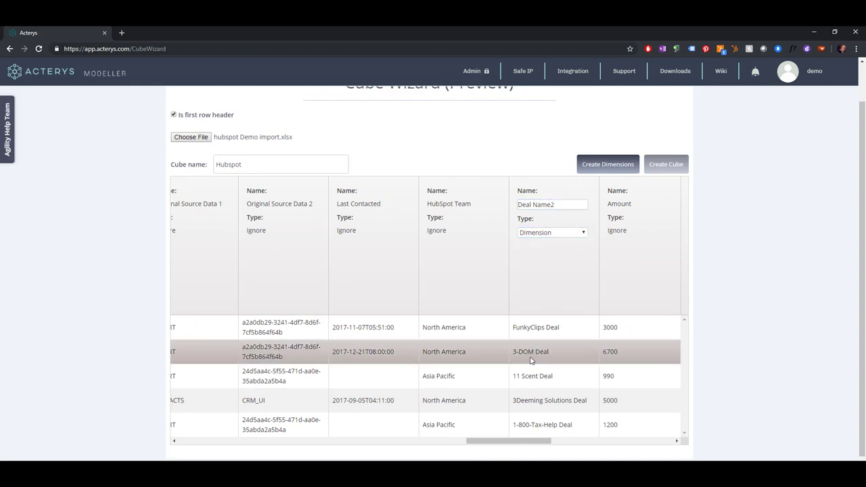
Set Amount as the Value column
left_click(617, 233)
left_click(622, 236)
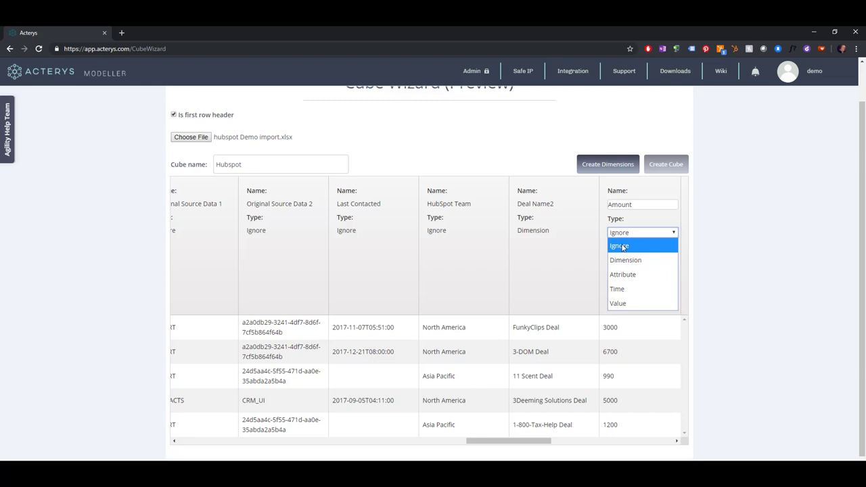
left_click(618, 304)
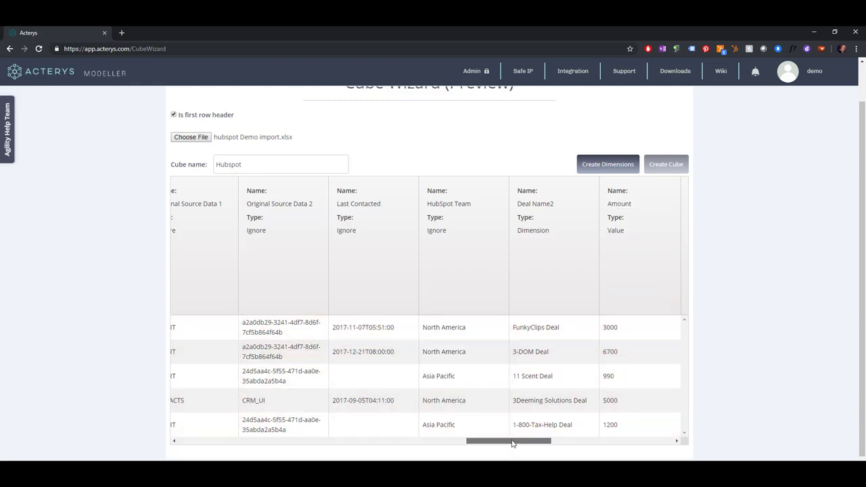
left_click_drag(514, 443, 404, 444)
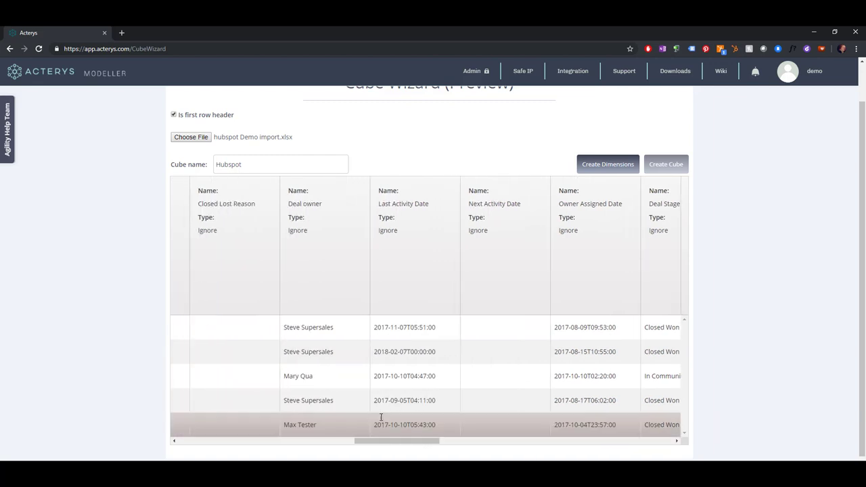
Make Deal owner a Dimension column named Deal owner2
left_click(300, 230)
left_click(304, 233)
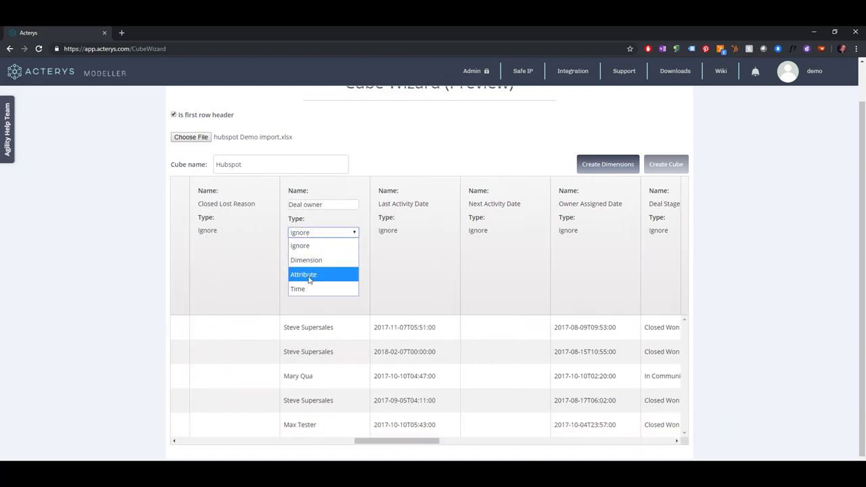
left_click(311, 261)
left_click(341, 205)
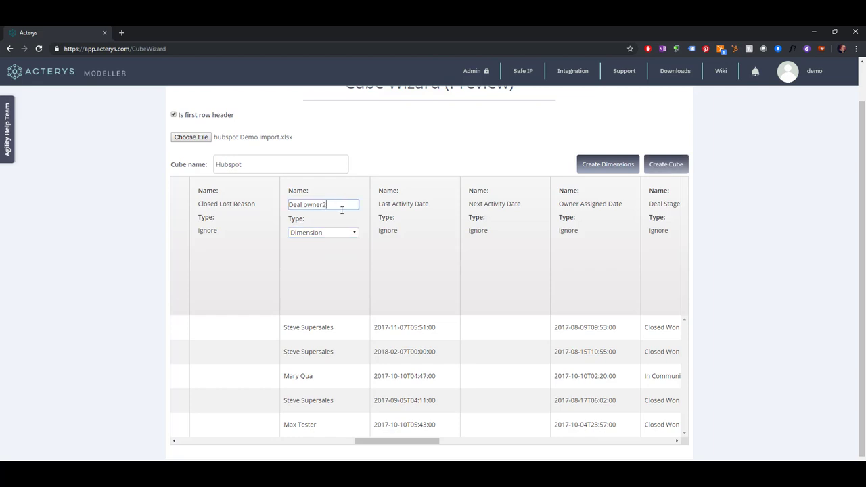
left_click_drag(406, 441, 414, 441)
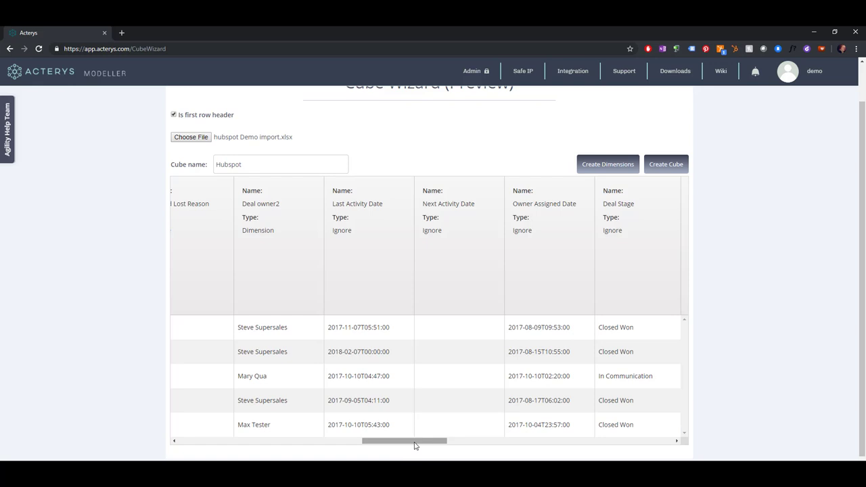
left_click_drag(415, 445, 518, 447)
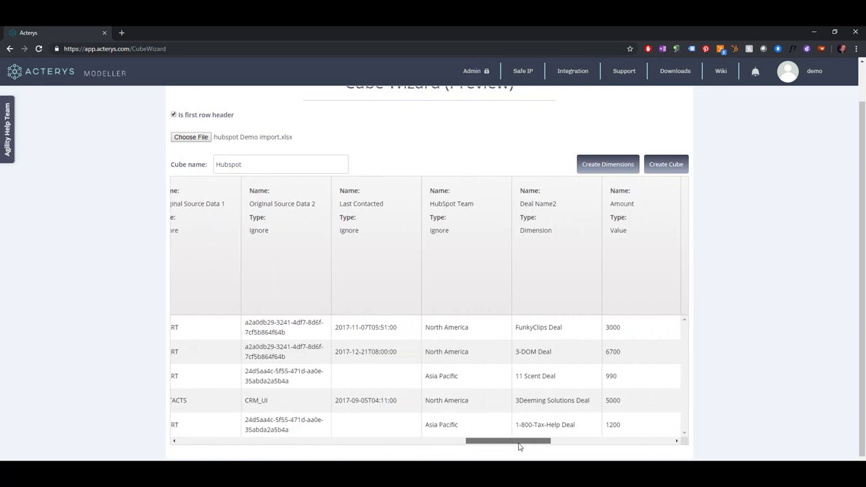
Make HubSpot Team an Attribute of the Deal owner2 dimension
left_click(452, 232)
left_click(452, 233)
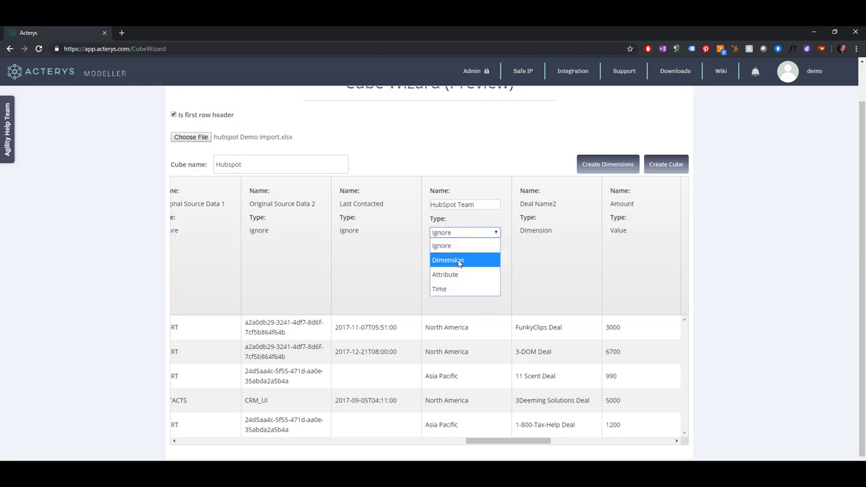
left_click(459, 275)
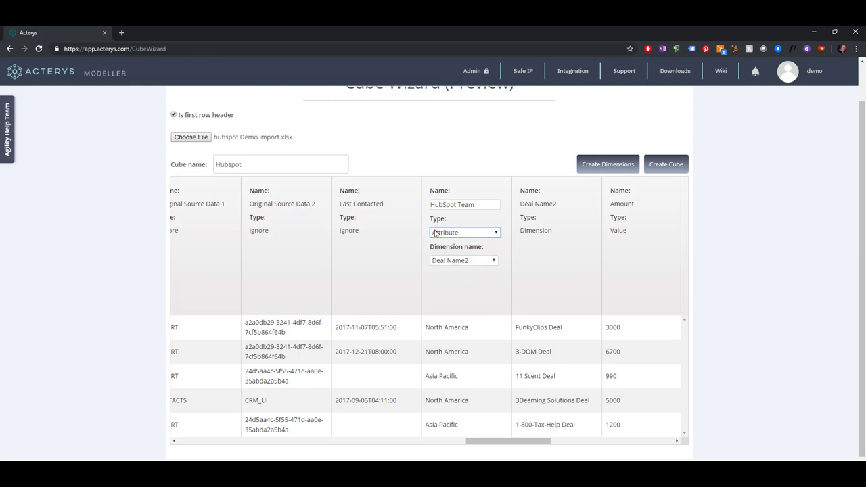
left_click(458, 264)
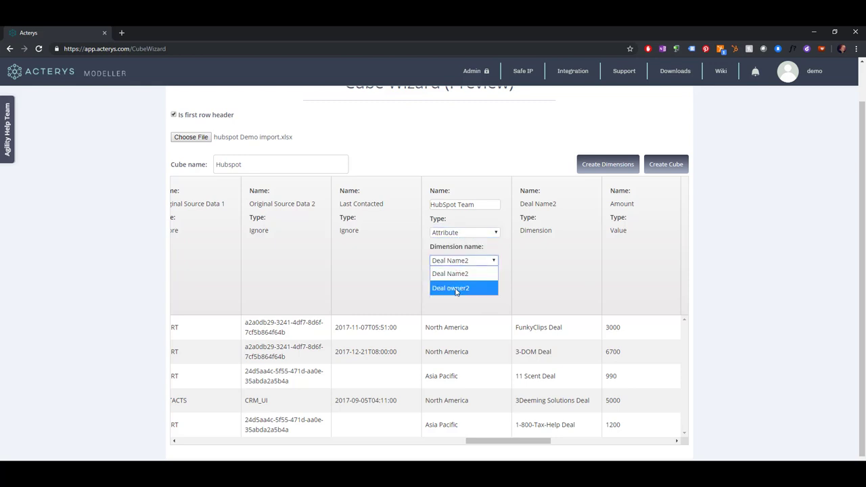
left_click(456, 289)
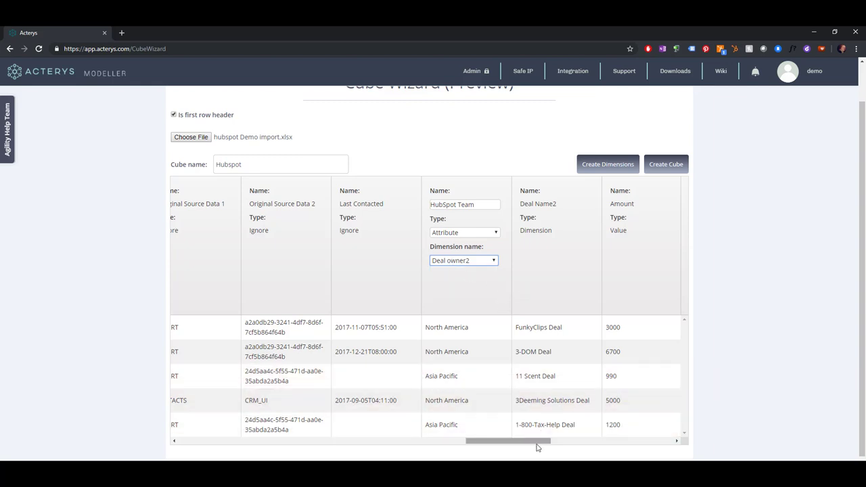
left_click_drag(529, 438, 424, 445)
Set the Deal Stage column type to Attribute
left_click(593, 231)
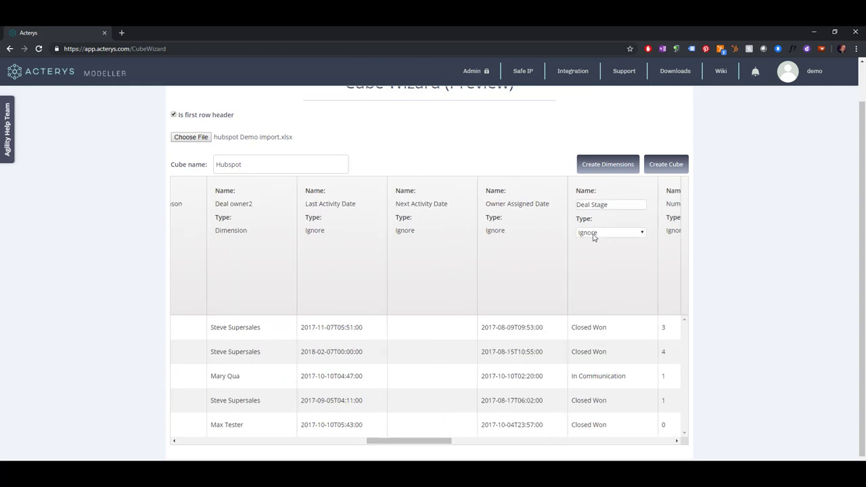
left_click(595, 234)
left_click(596, 260)
left_click(593, 232)
left_click(591, 274)
left_click(597, 261)
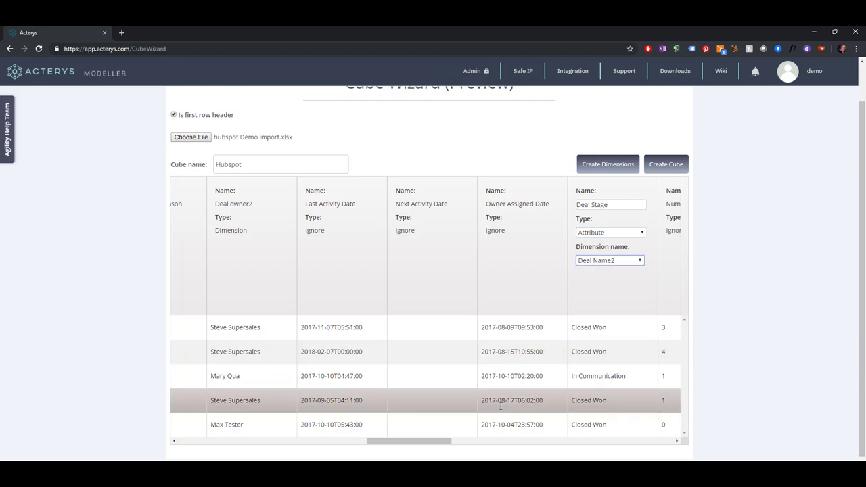
left_click_drag(445, 441, 678, 433)
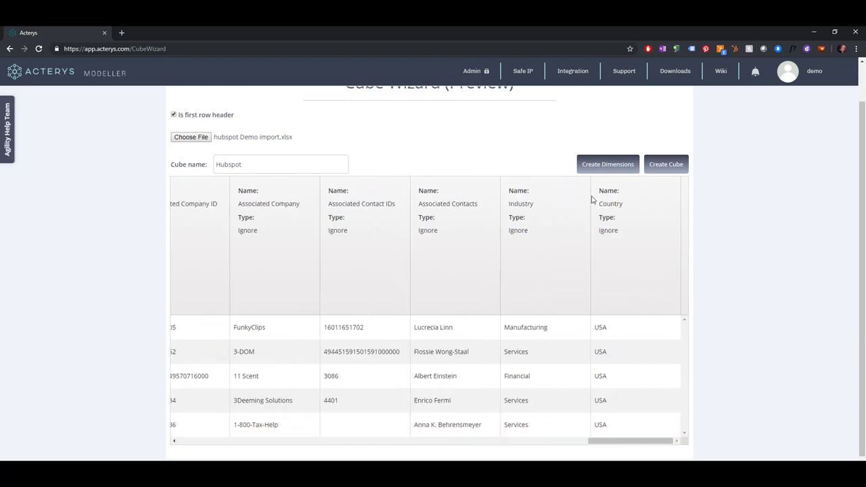
Create the Hubspot cube from the configured column settings
left_click(660, 166)
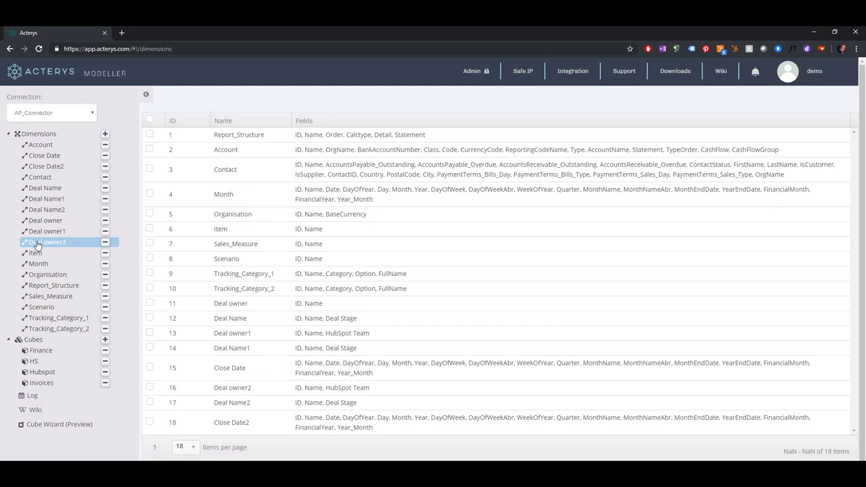
Group the Deal Name2 members by Deal Stage, then by Name
double_click(49, 210)
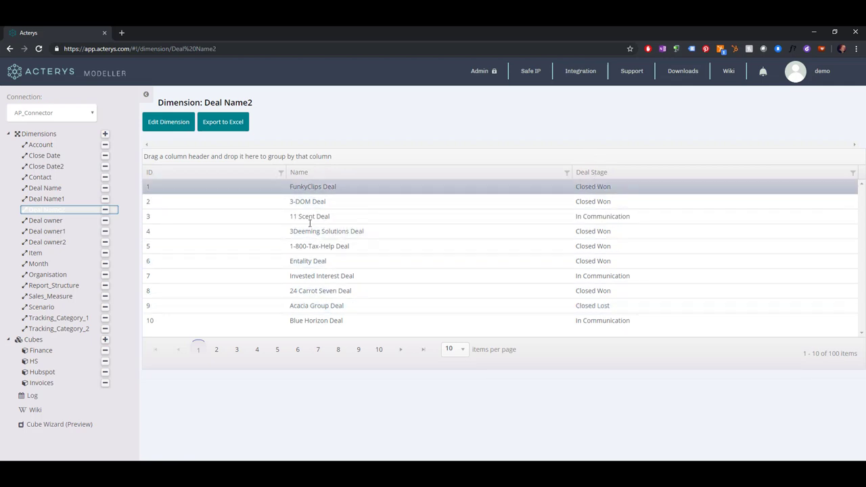
left_click_drag(315, 174, 277, 156)
left_click_drag(598, 179, 169, 167)
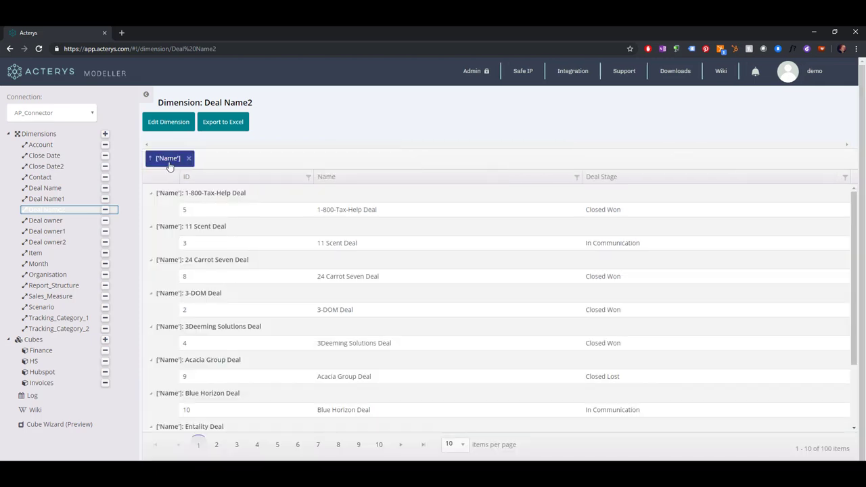
left_click_drag(609, 180, 308, 157)
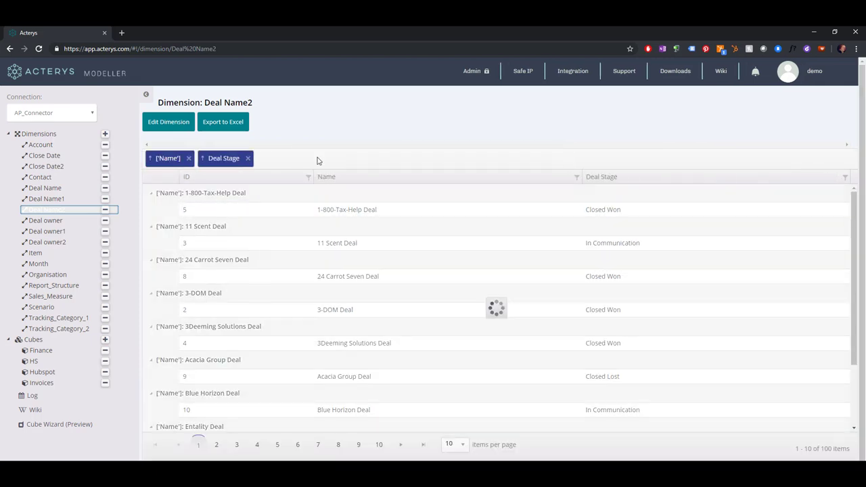
left_click_drag(162, 159, 302, 166)
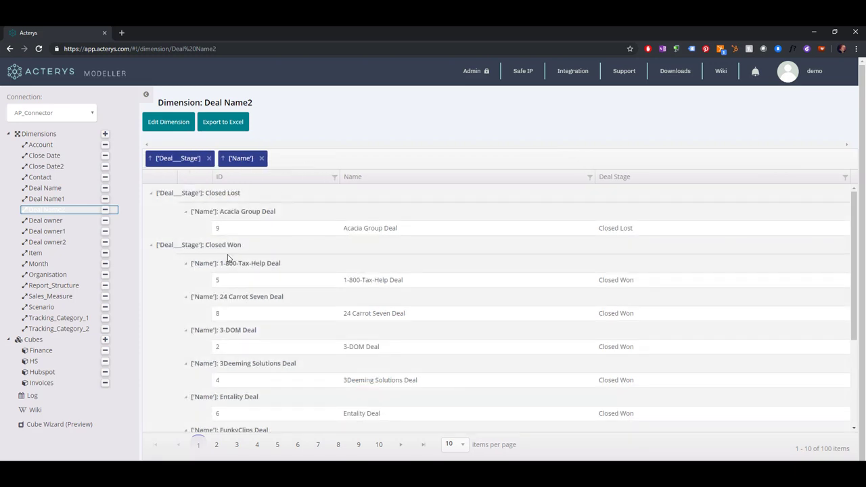
Collapse the Closed Won and In Communication groups, then move on to Deal owner2
scroll(228, 354, "down", 3)
scroll(217, 271, "up", 3)
left_click(150, 245)
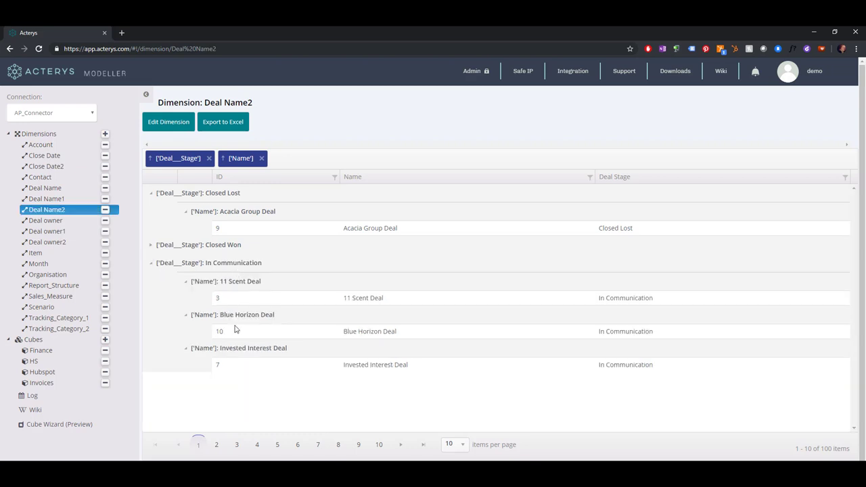
left_click(151, 263)
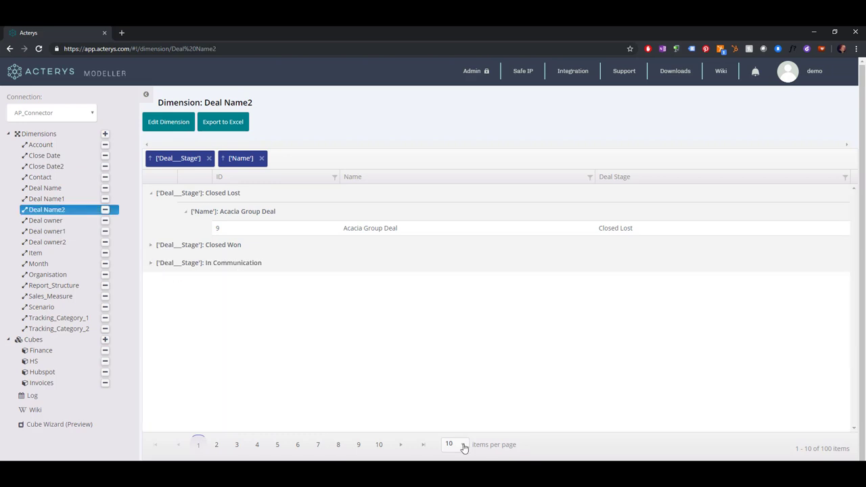
left_click(71, 244)
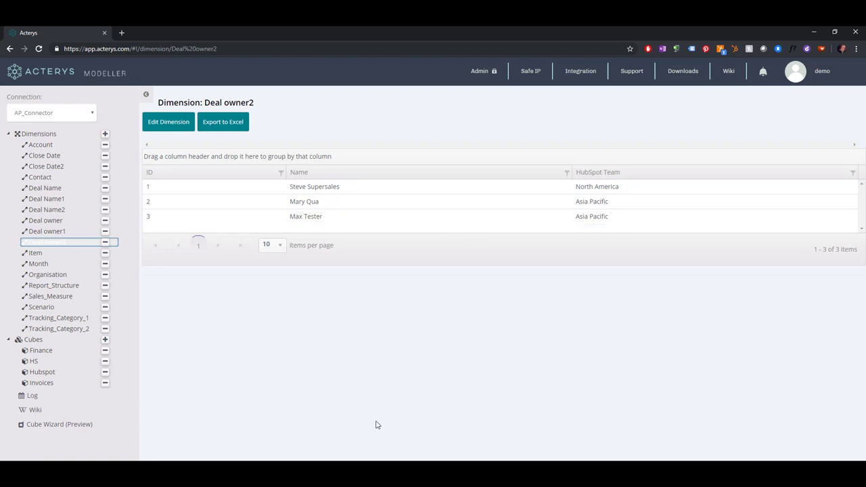
Open the Hubspot cube's details from the Cubes list
left_click(40, 374)
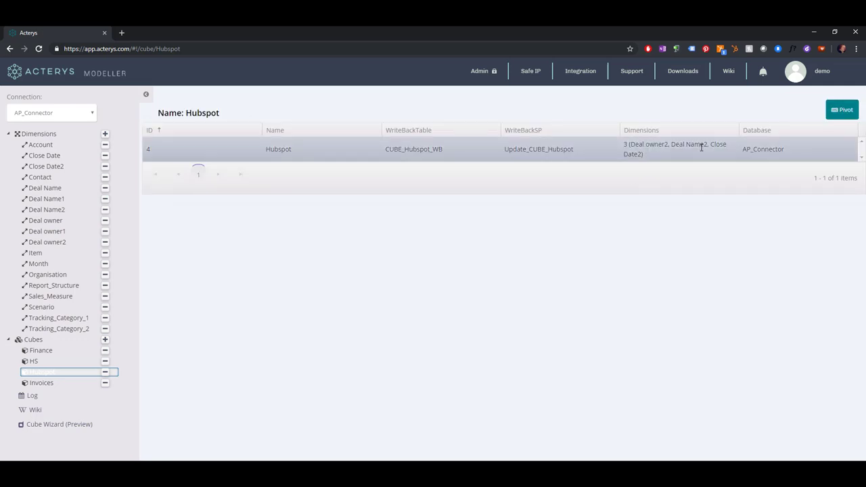
Pivot Hubspot with Deal Owner2 as rows, Close Date2 as columns, Deal Name2 as filter
left_click(843, 110)
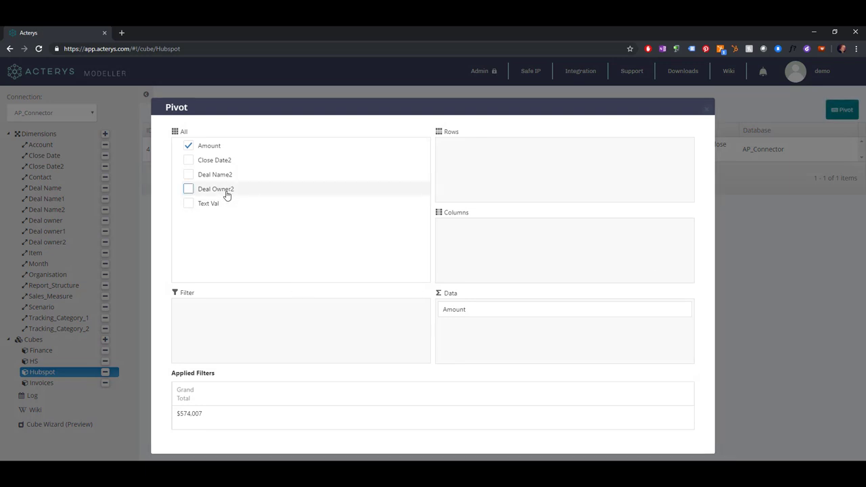
left_click_drag(225, 194, 469, 166)
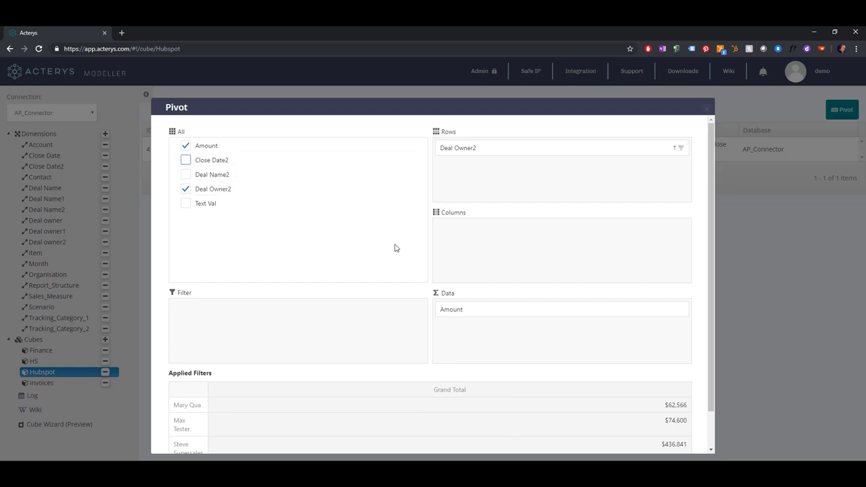
left_click_drag(220, 168, 525, 247)
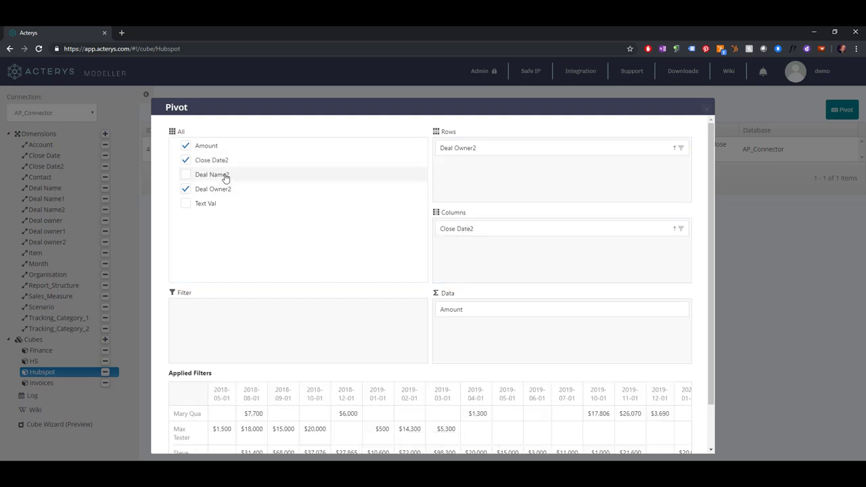
left_click_drag(225, 178, 314, 324)
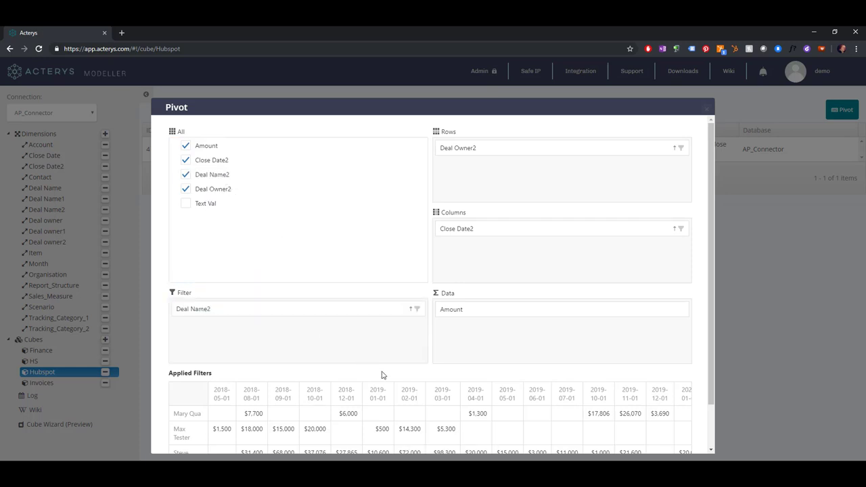
scroll(455, 300, "down", 1)
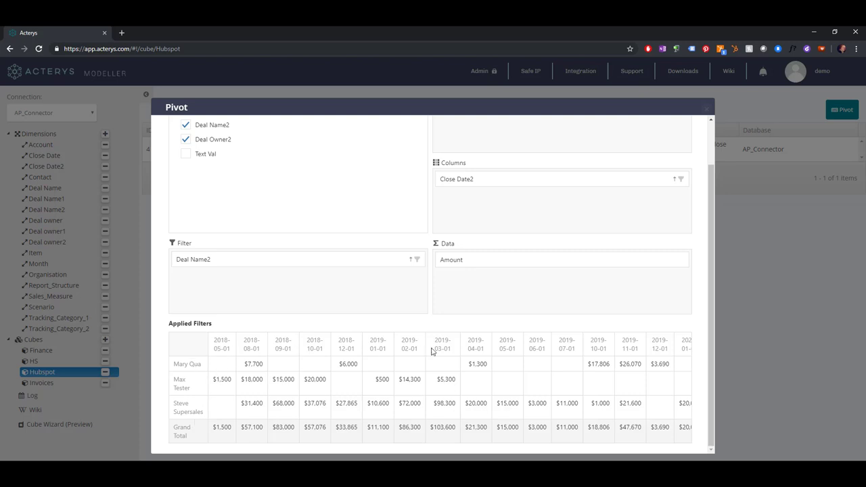
scroll(431, 350, "up", 1)
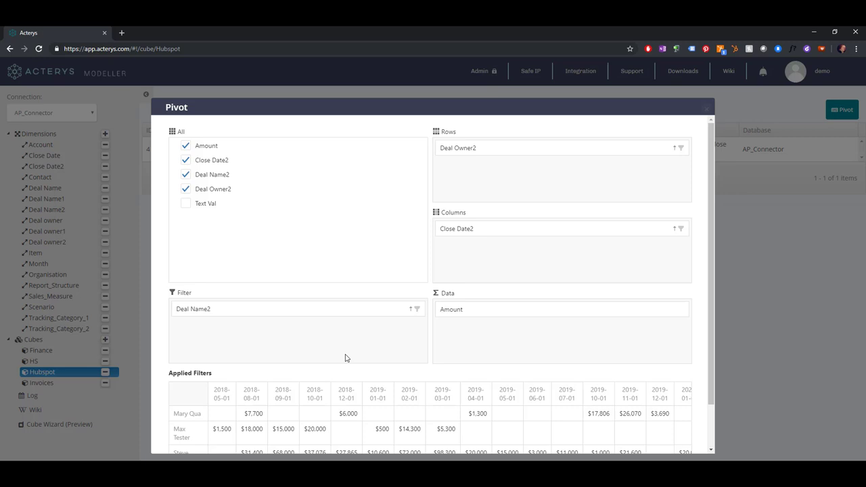
scroll(346, 357, "down", 1)
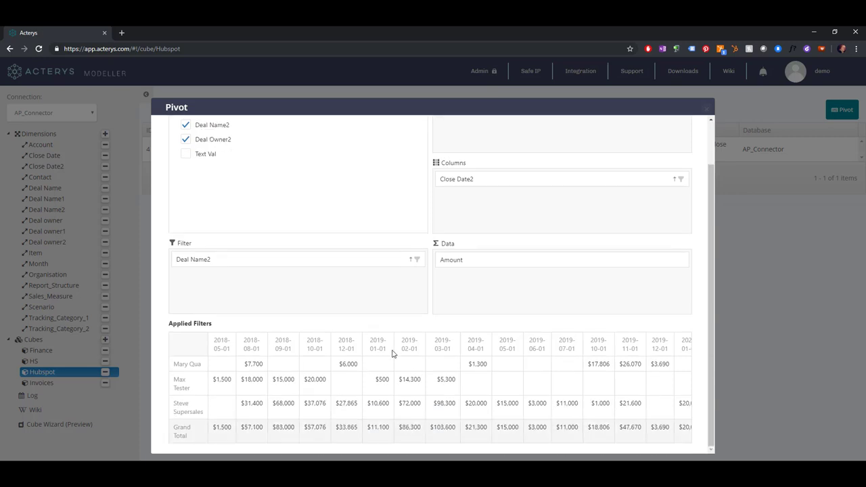